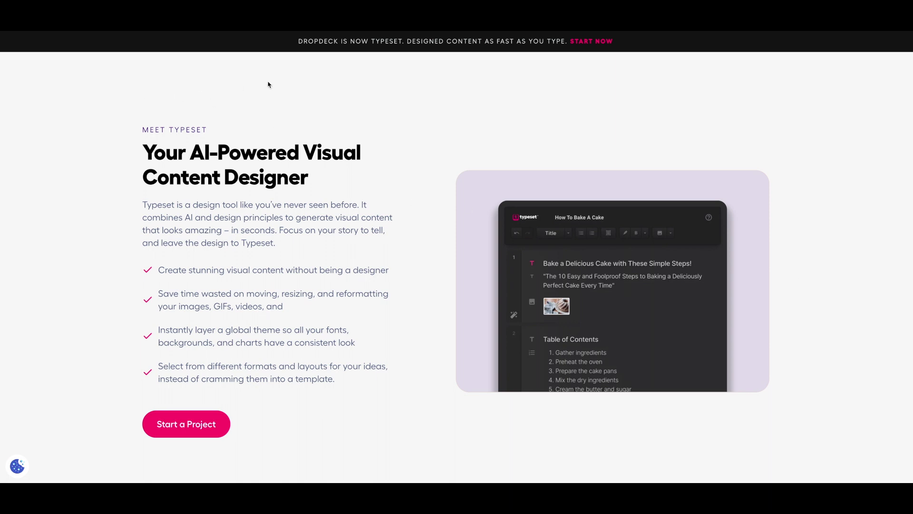
Scroll up through the Typeset Introduction deck in the editor.
scroll(666, 143, "up", 10)
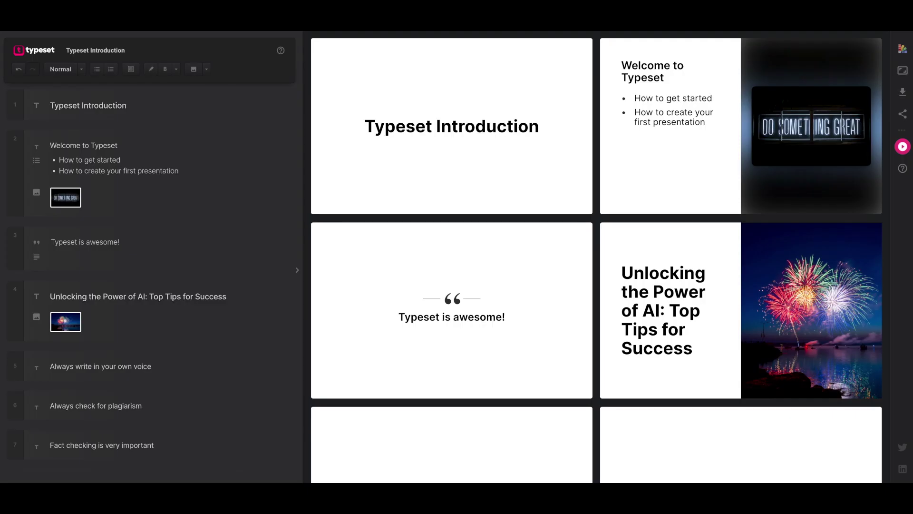
mouse_move(513, 260)
mouse_move(852, 177)
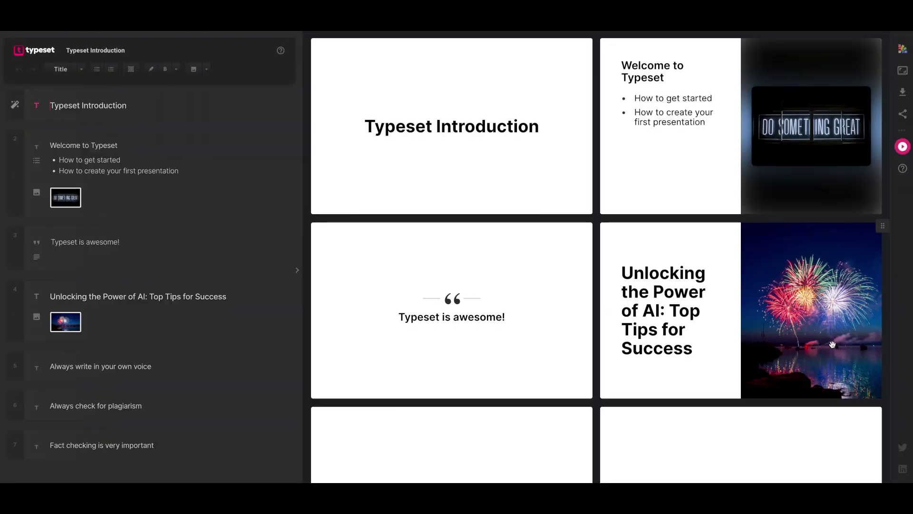
Add a new empty slide right after the 'Always write in your own voice' slide.
scroll(498, 348, "down", 1)
scroll(499, 348, "down", 7)
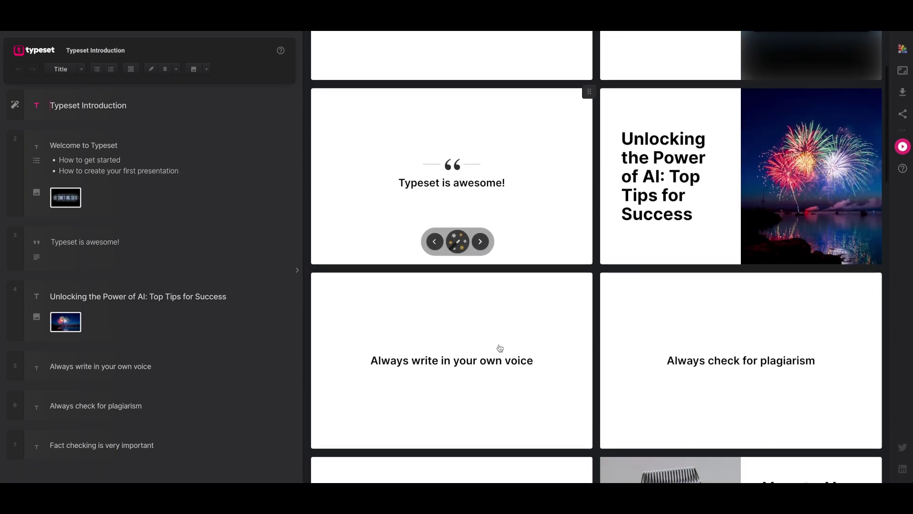
scroll(499, 348, "down", 2)
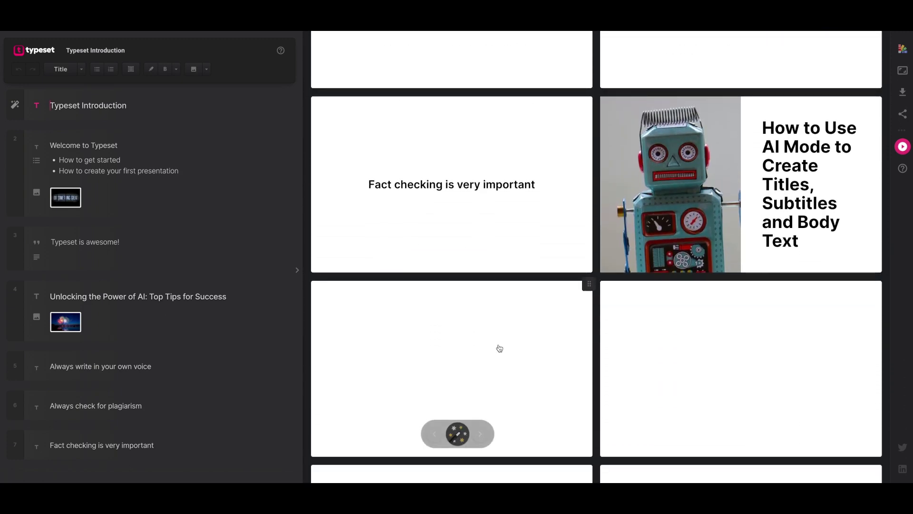
left_click(173, 364)
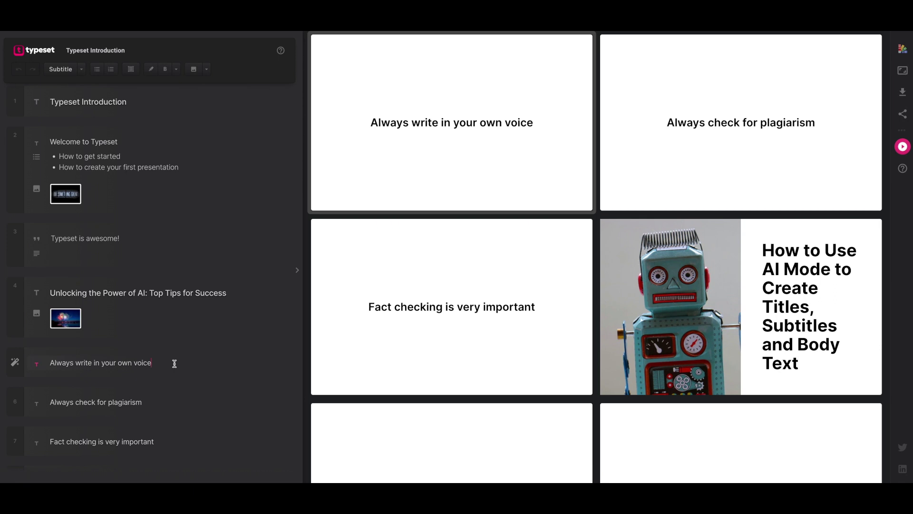
key("Return")
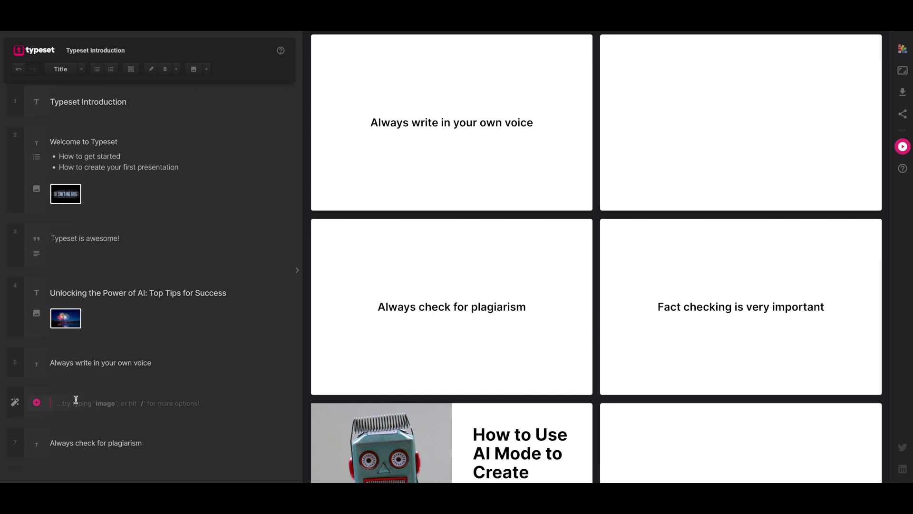
Open the new slide's settings and go to the empty slide 10 after the robot slide.
mouse_move(26, 402)
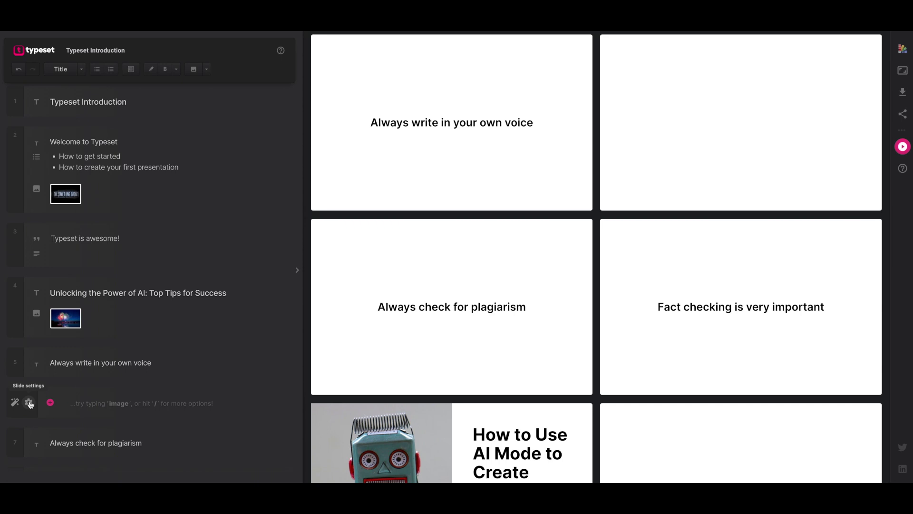
left_click(29, 402)
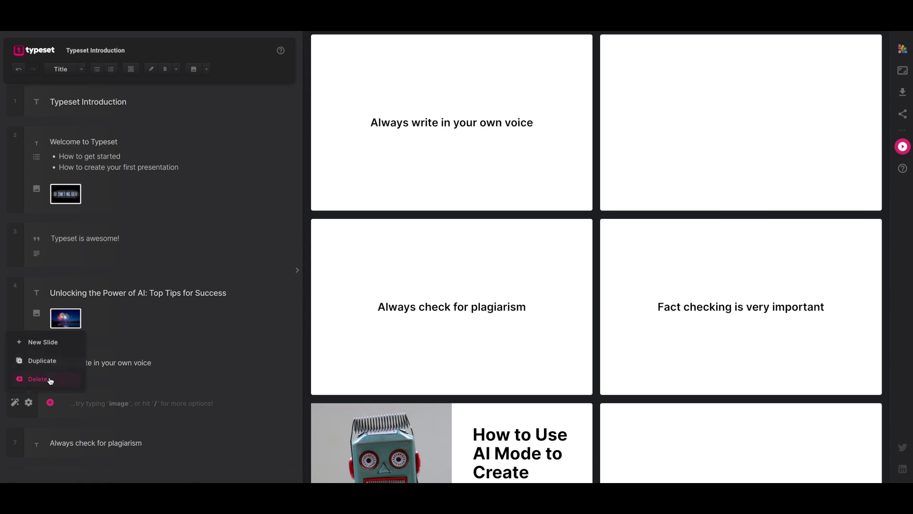
left_click(161, 343)
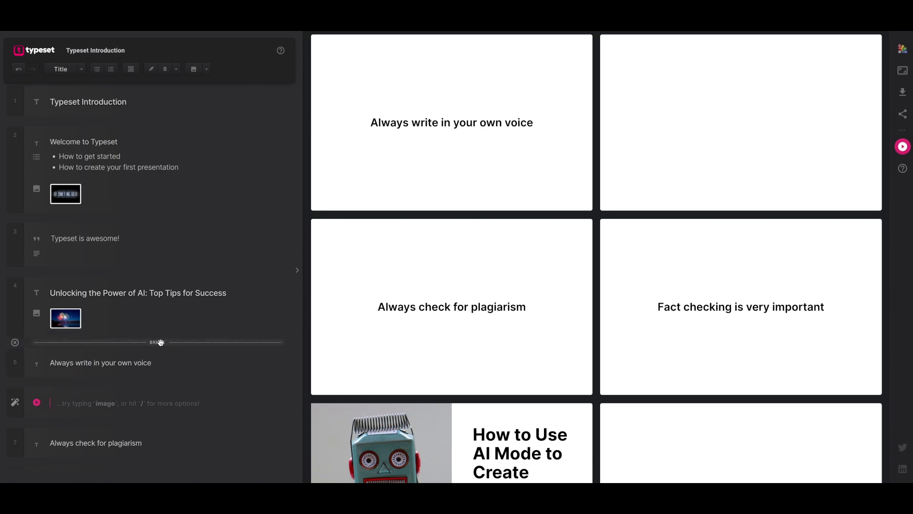
left_click(128, 419)
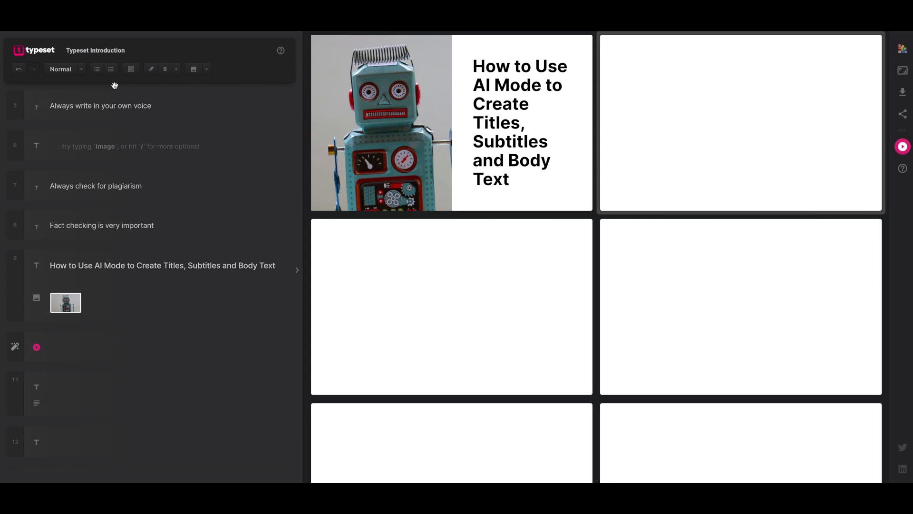
Make block 10 after the robot slide a Title block and type '/' into it.
left_click(82, 69)
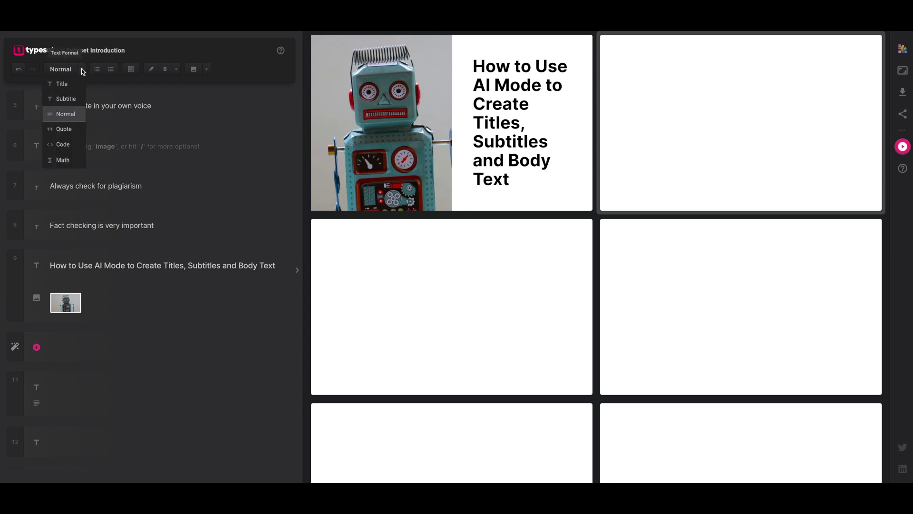
left_click(81, 69)
left_click(81, 67)
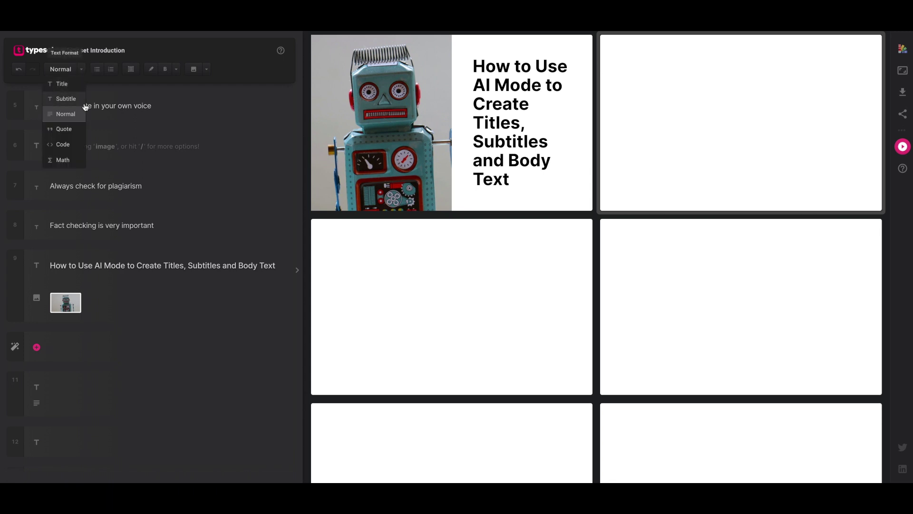
left_click(61, 84)
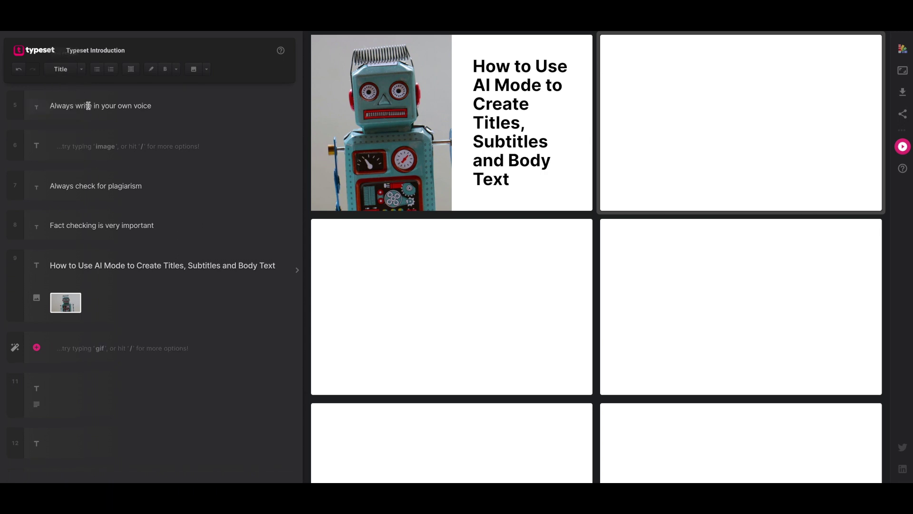
left_click(37, 348)
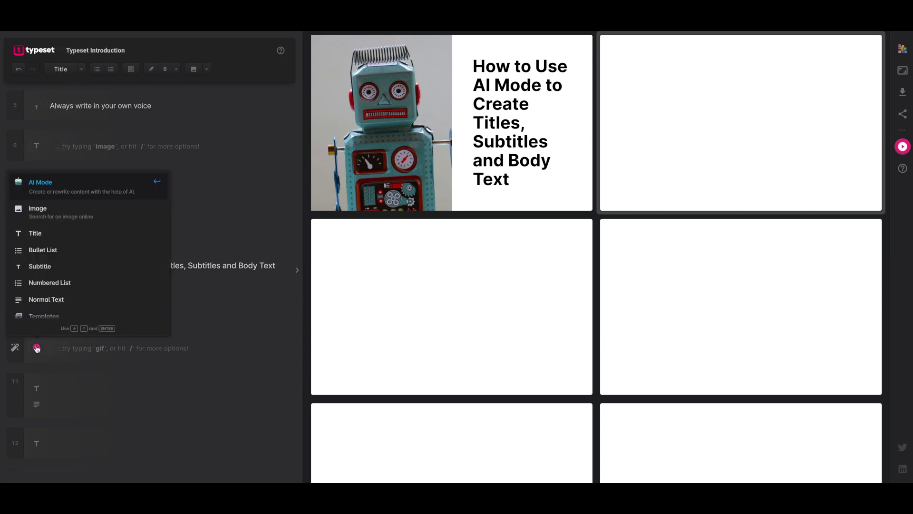
left_click(40, 234)
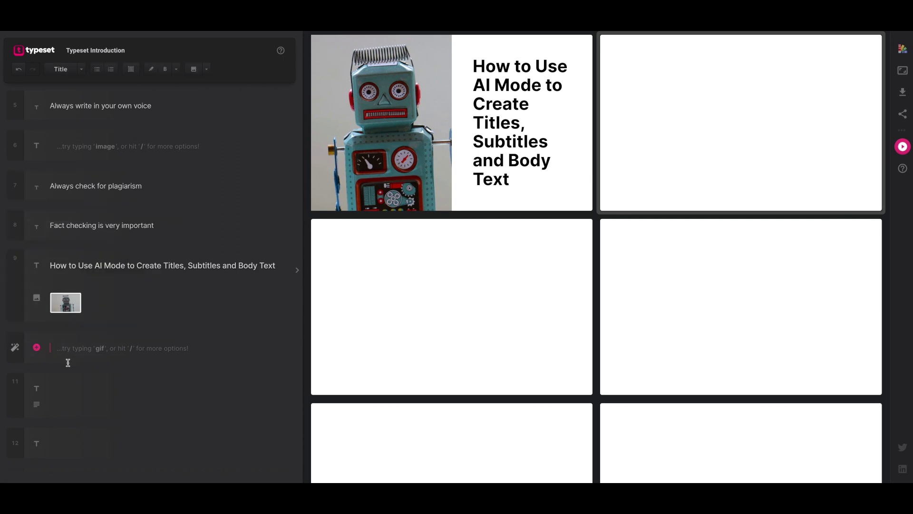
type("/")
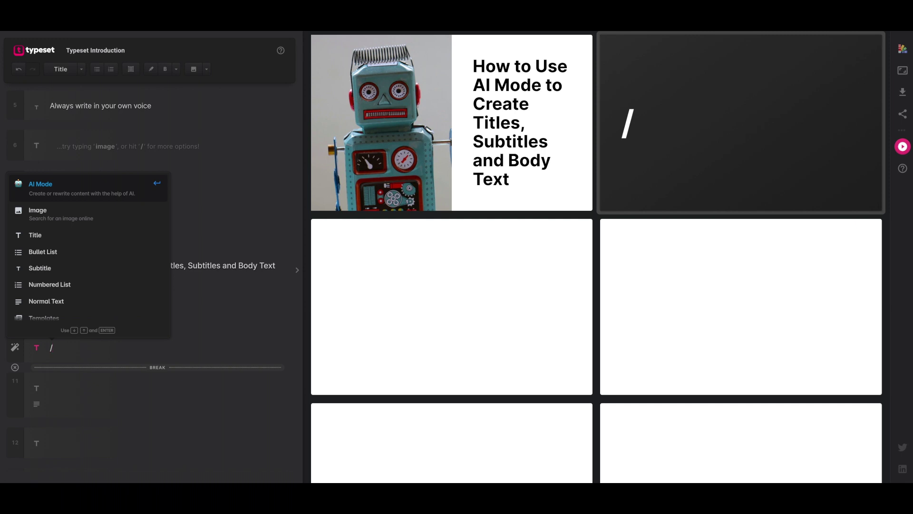
Ask AI Mode for a title for 'a poem about typeset.com'.
key("Return")
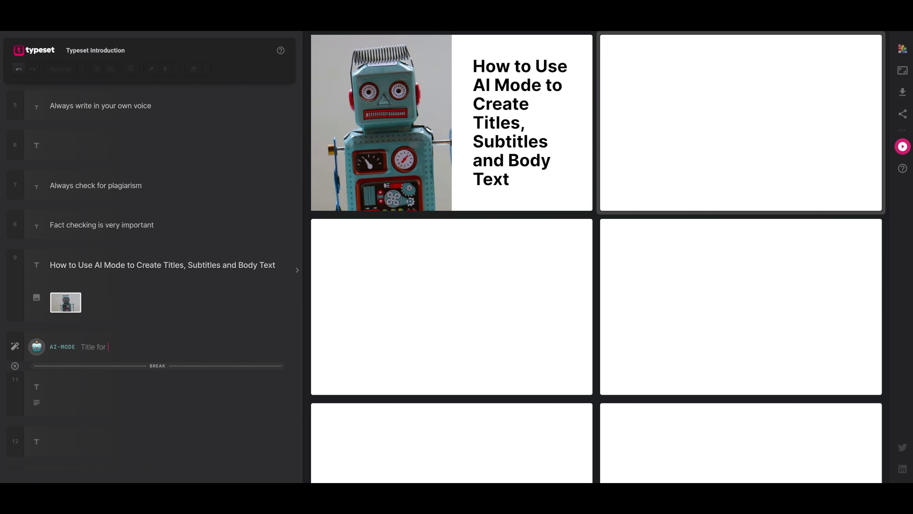
type("a poem about ty")
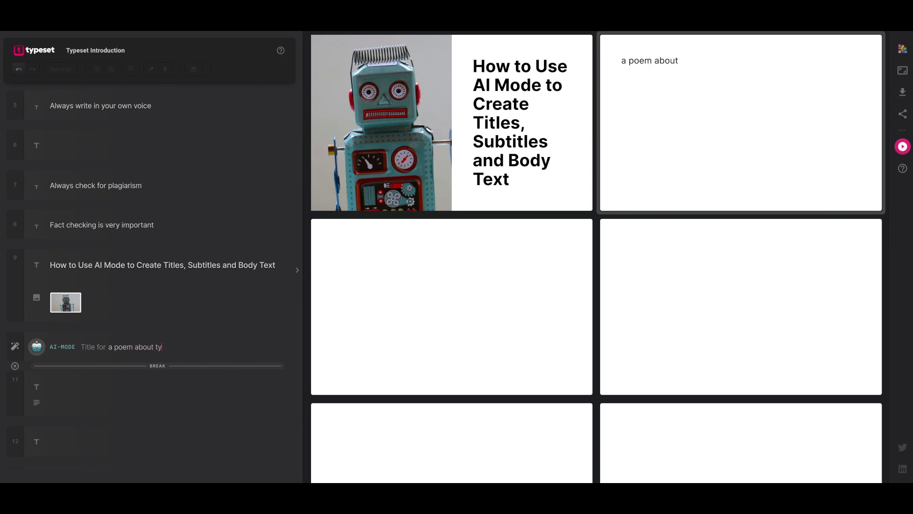
type("peset.com")
key("Return")
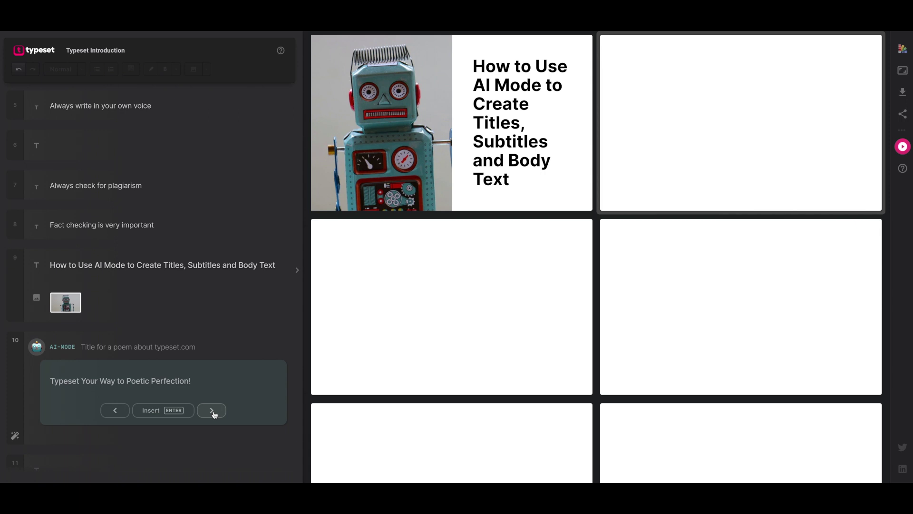
Cycle AI titles to 'Typeset: The Key to Unlocking Poetic Possibilities' and insert it.
left_click(213, 413)
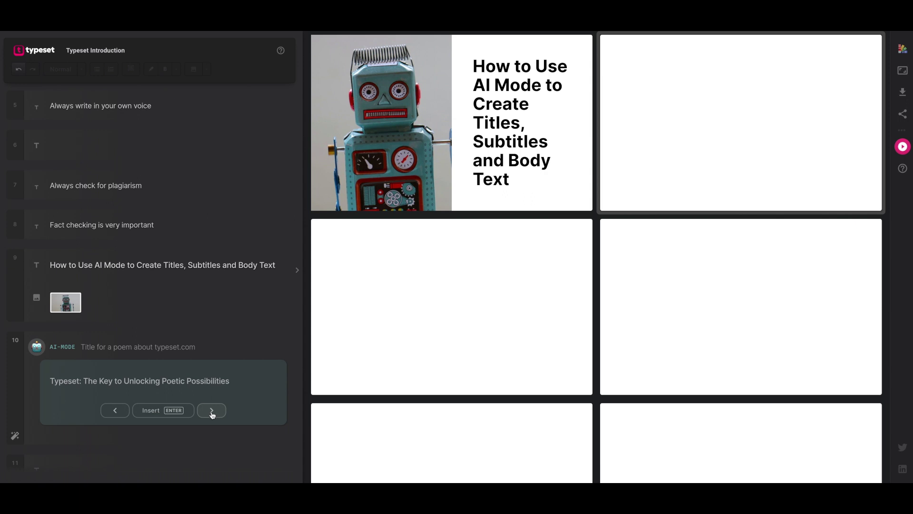
left_click(215, 412)
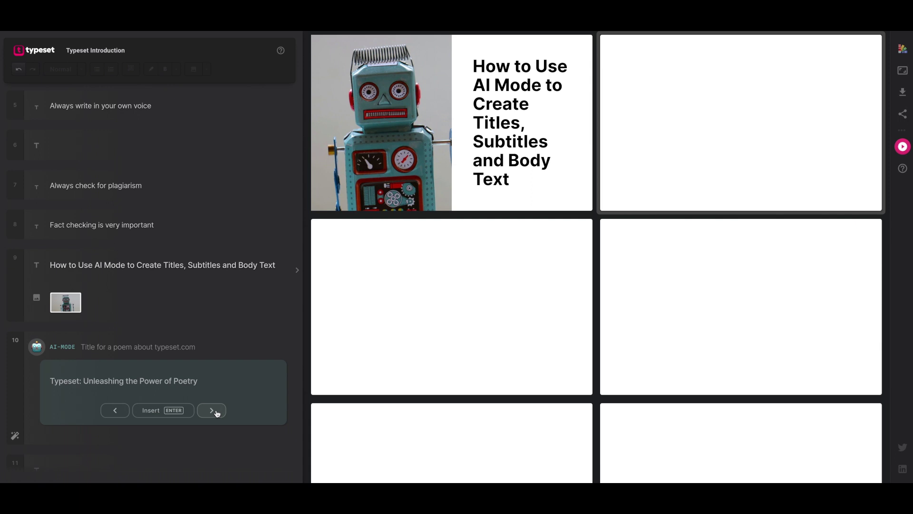
left_click(215, 411)
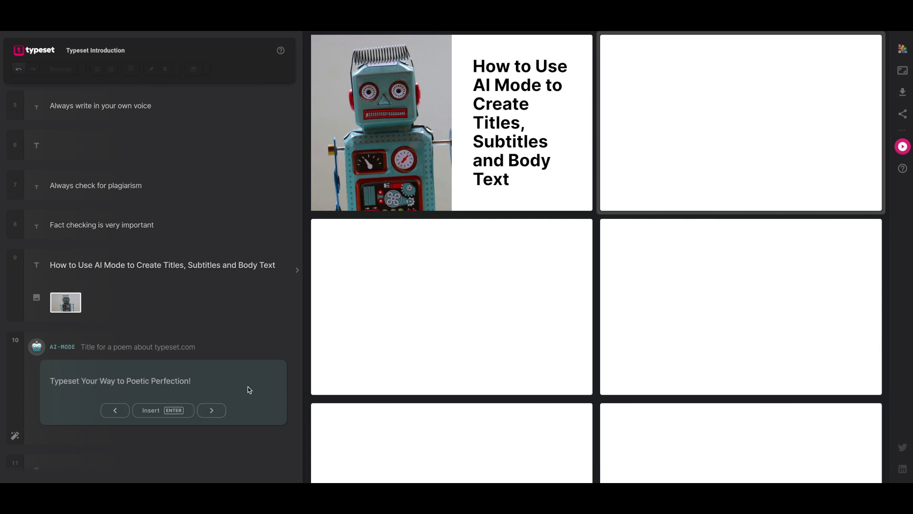
left_click(216, 411)
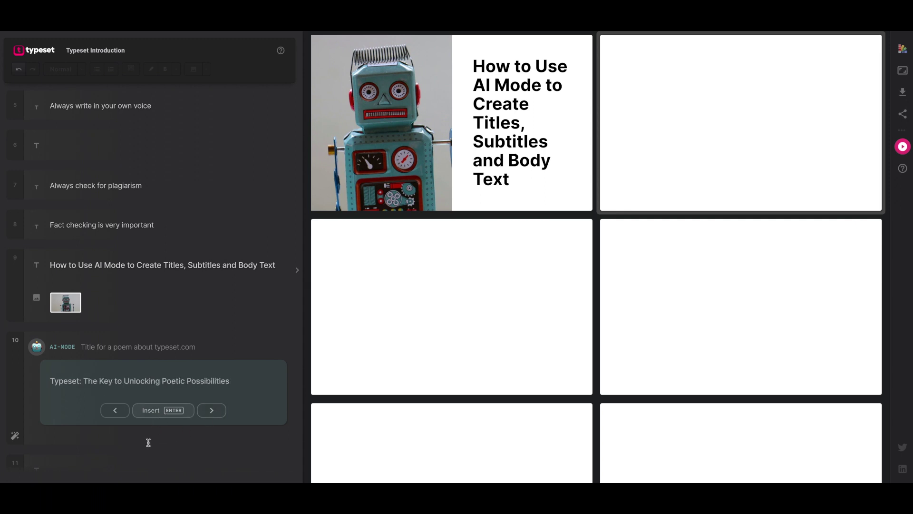
left_click(159, 410)
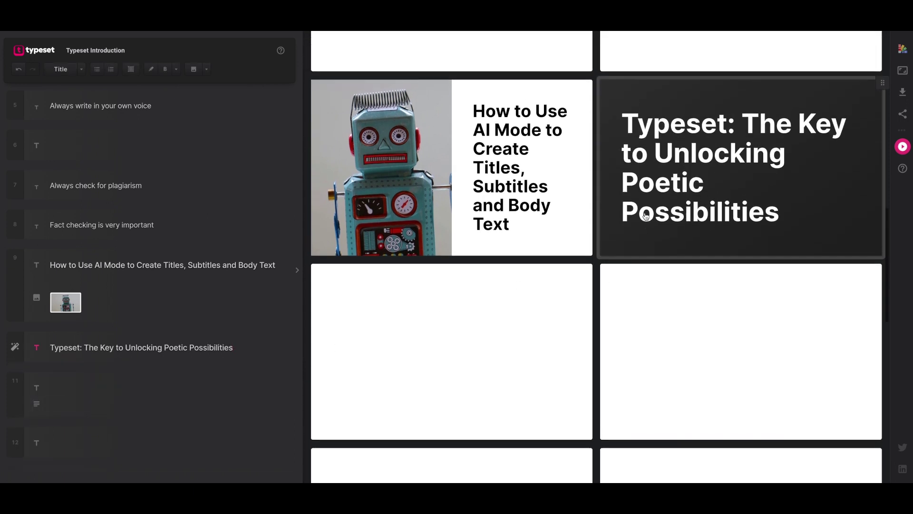
Give the 'Typeset: The Key to Unlocking Poetic Possibilities' slide the white centred-text layout.
mouse_move(746, 244)
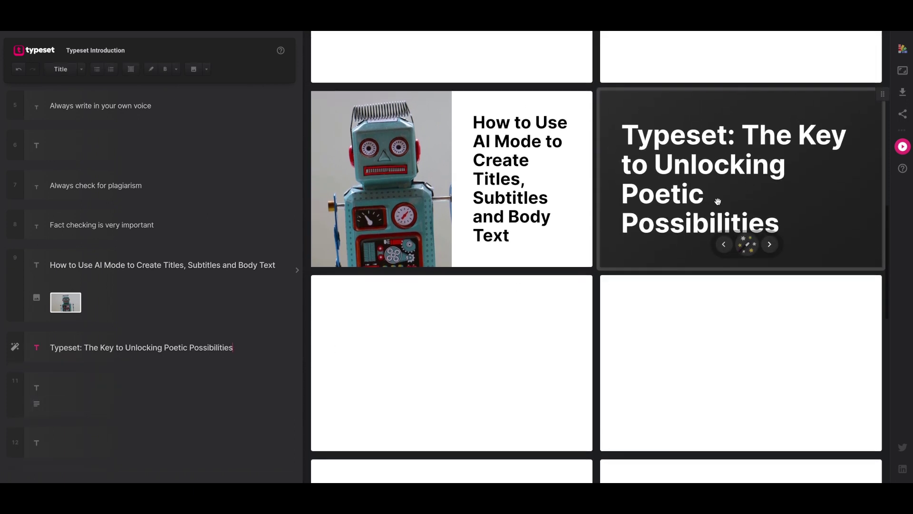
left_click(747, 244)
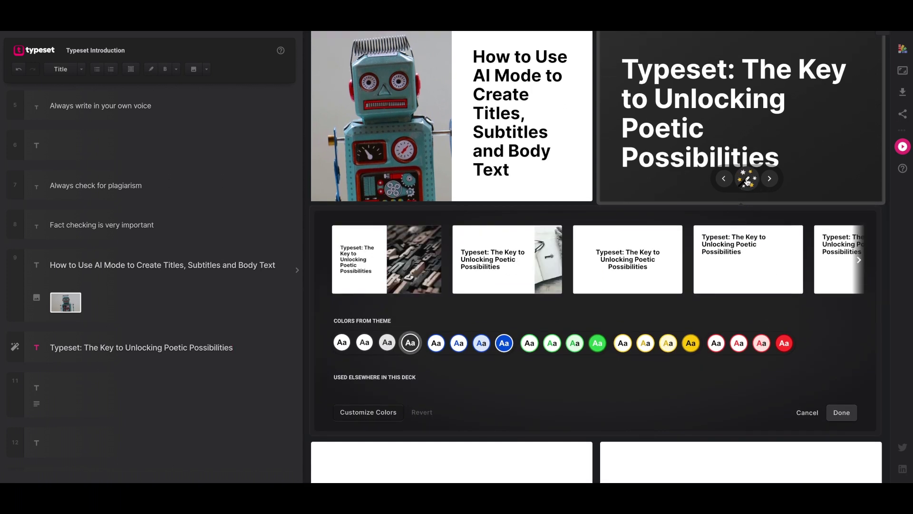
left_click(638, 267)
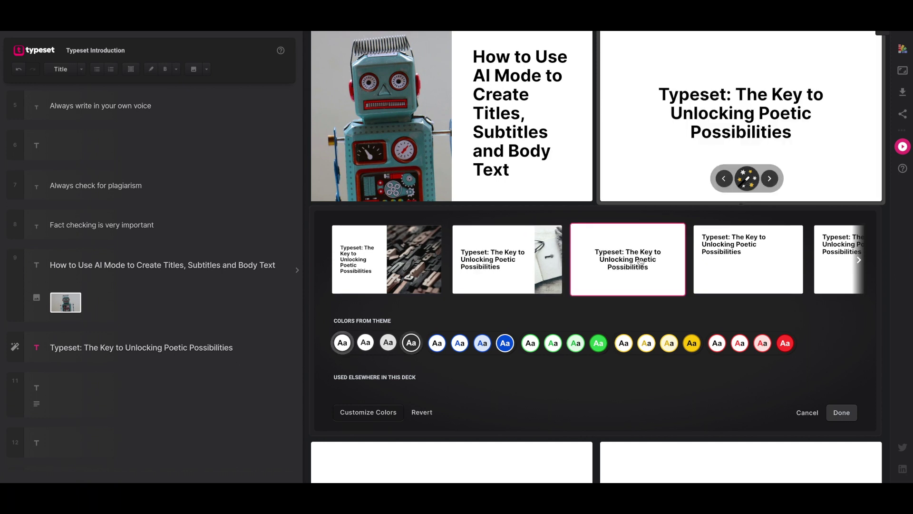
left_click(748, 180)
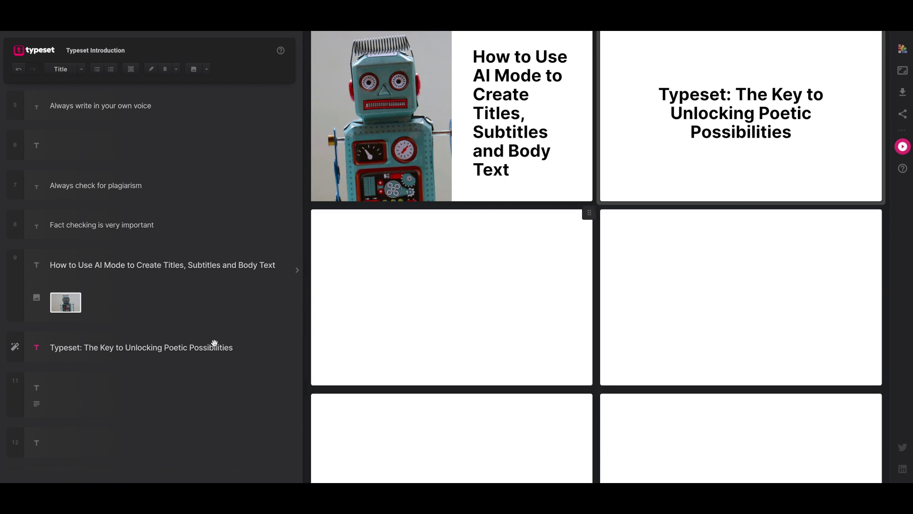
left_click(85, 386)
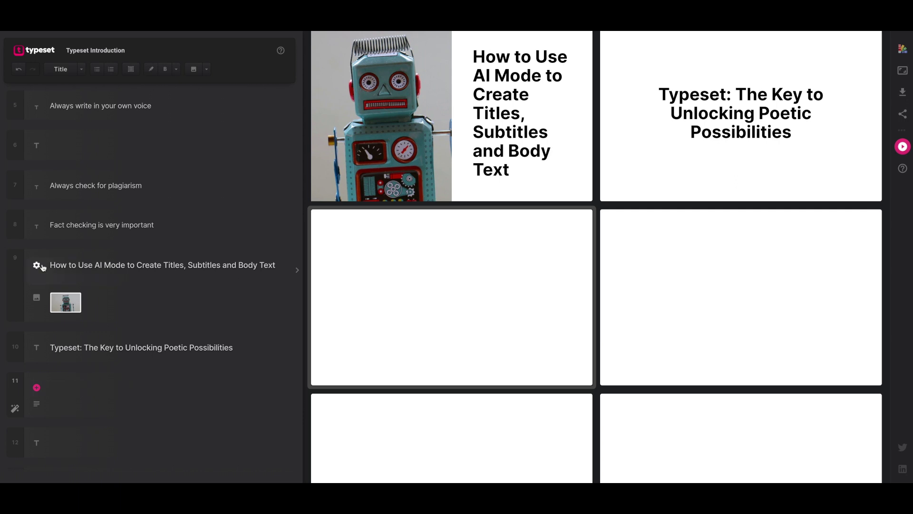
Set block 11 to Normal text and prompt AI Mode with 'typeset.com in a rhyming poem'.
left_click(81, 70)
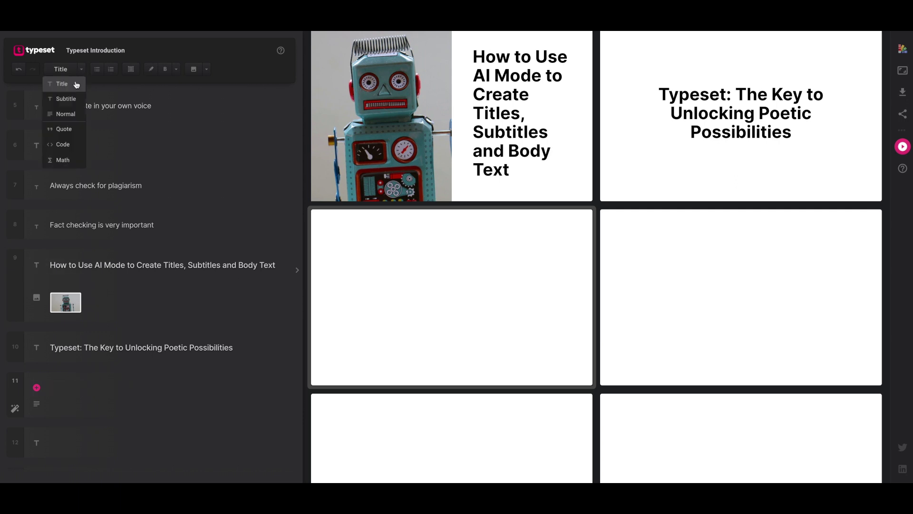
left_click(69, 116)
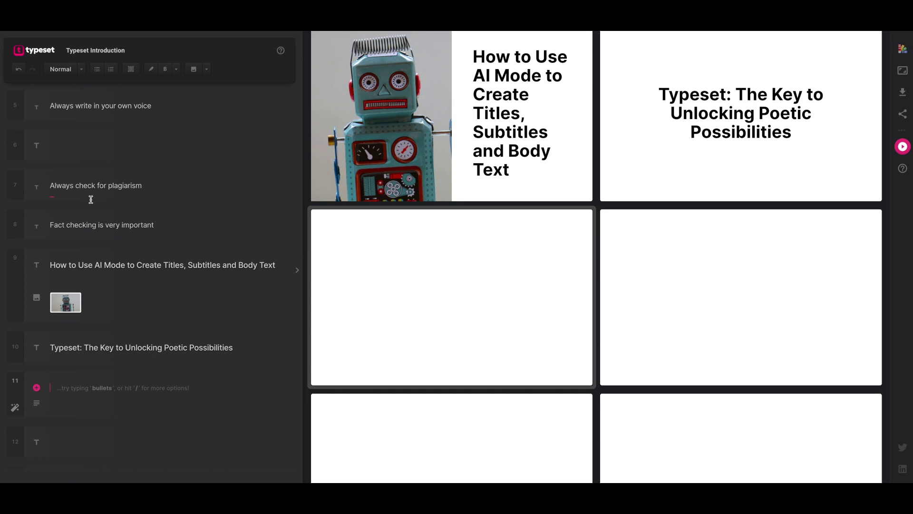
type("/")
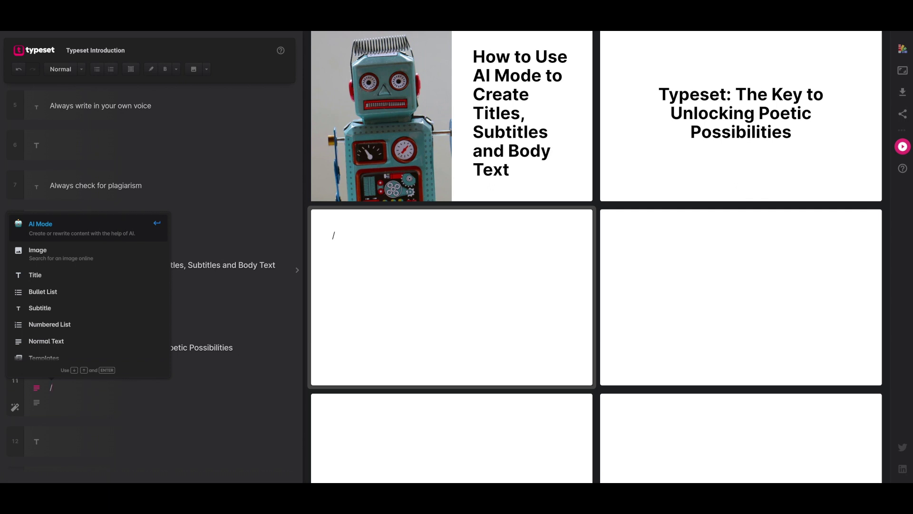
key("Return")
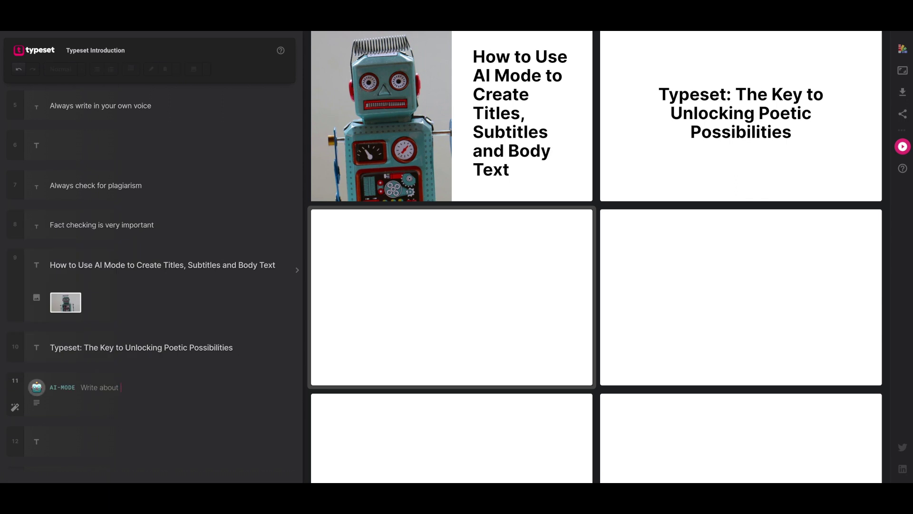
type("typeset.com in a")
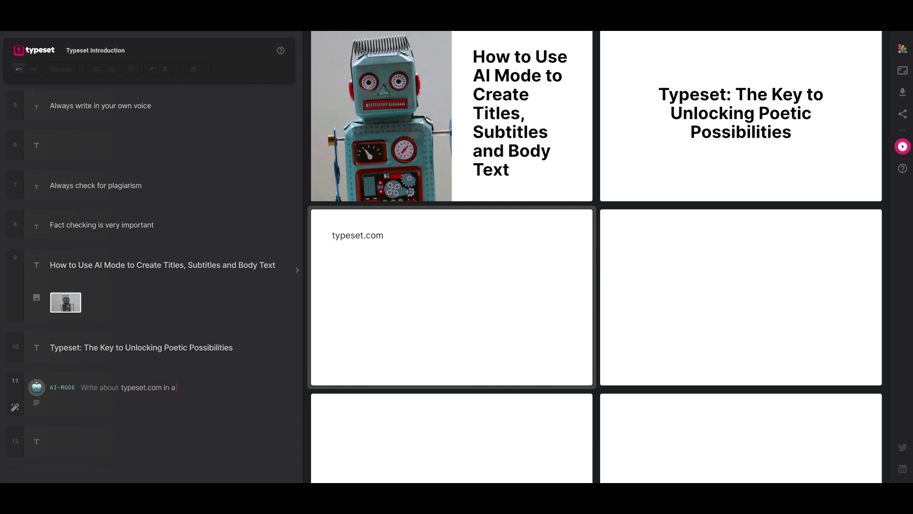
type(" ryhming poem")
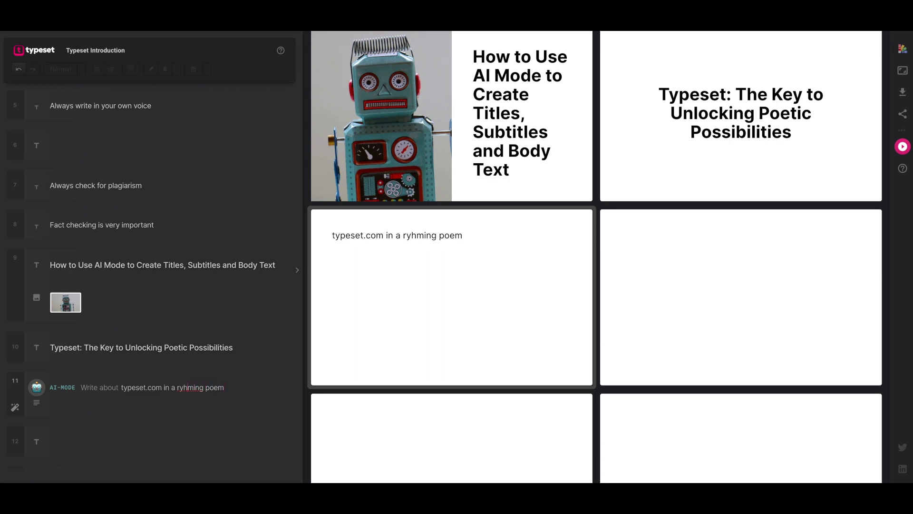
key("BackSpace")
key("BackSpace")
key("BackSpace")
key("BackSpace")
key("BackSpace")
key("BackSpace")
key("BackSpace")
key("BackSpace")
key("BackSpace")
key("BackSpace")
key("BackSpace")
key("BackSpace")
type("rhyming poem")
key("Return")
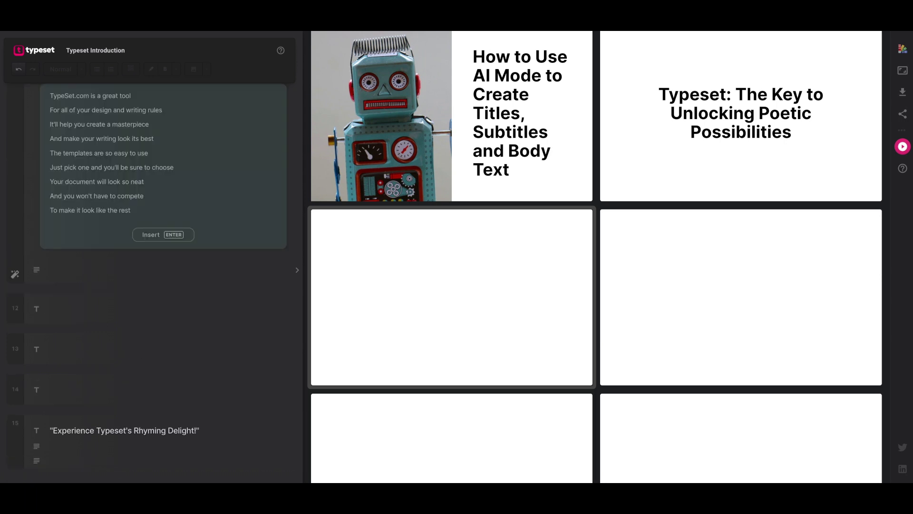
Review the nine-line AI poem and insert it as body text on slide 11.
scroll(210, 175, "up", 1)
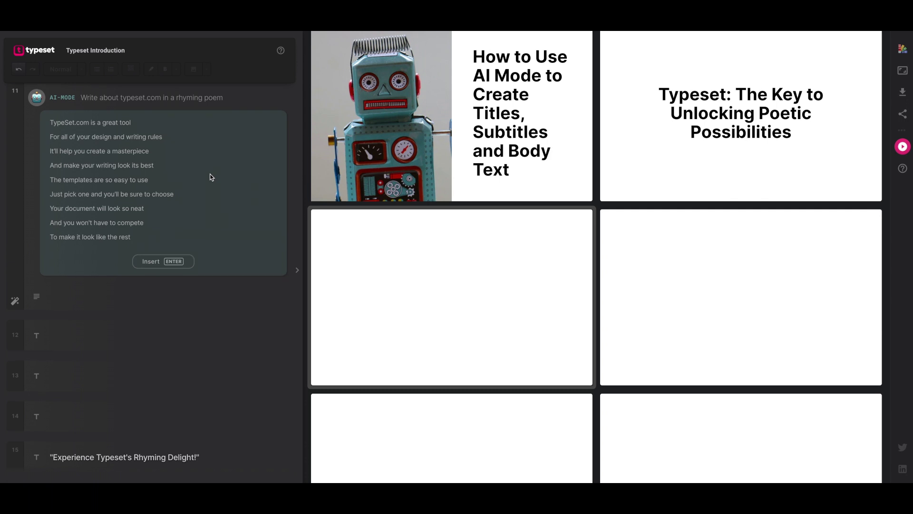
scroll(206, 175, "up", 1)
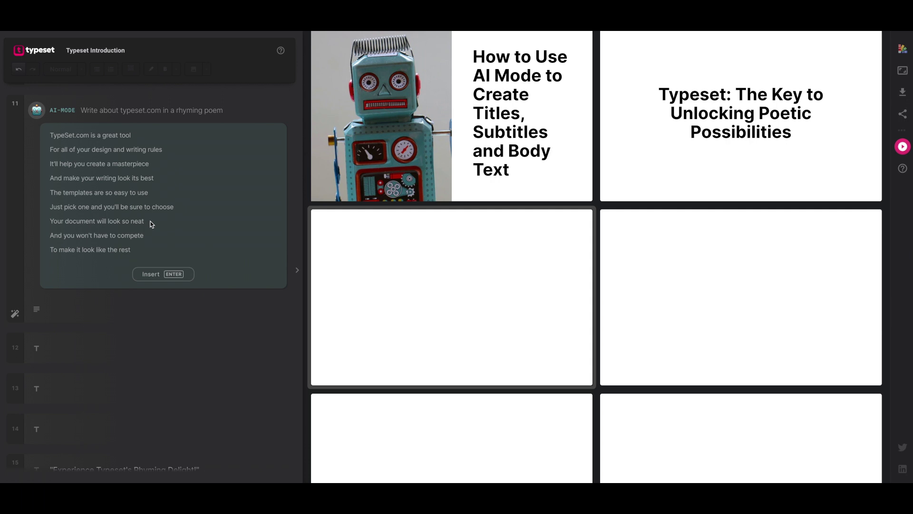
left_click(169, 276)
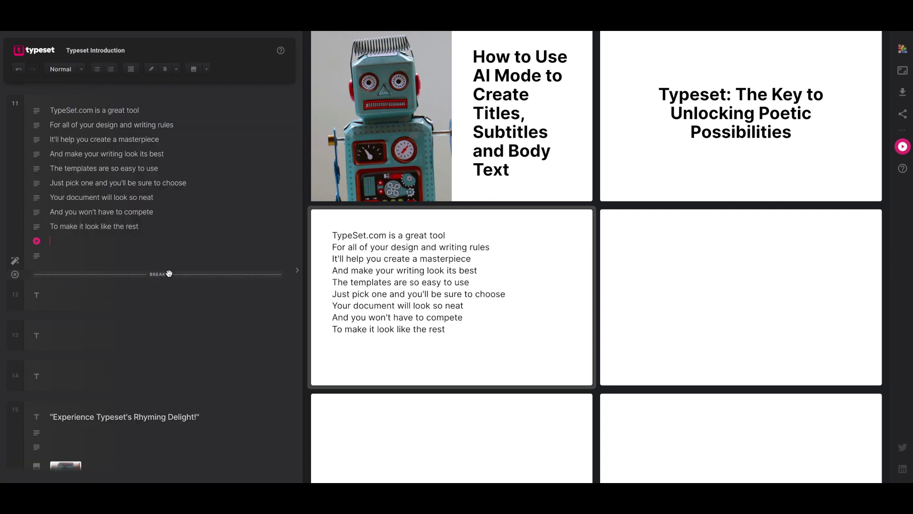
mouse_move(400, 295)
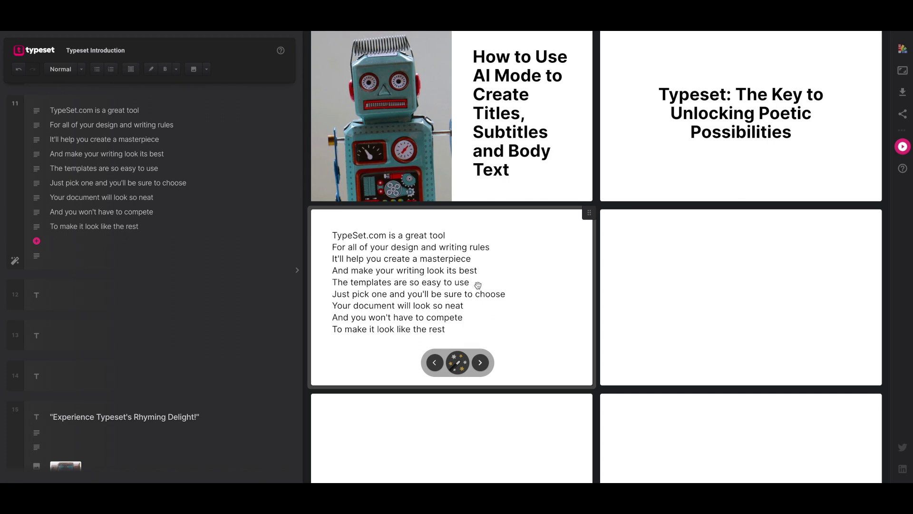
left_click(170, 170)
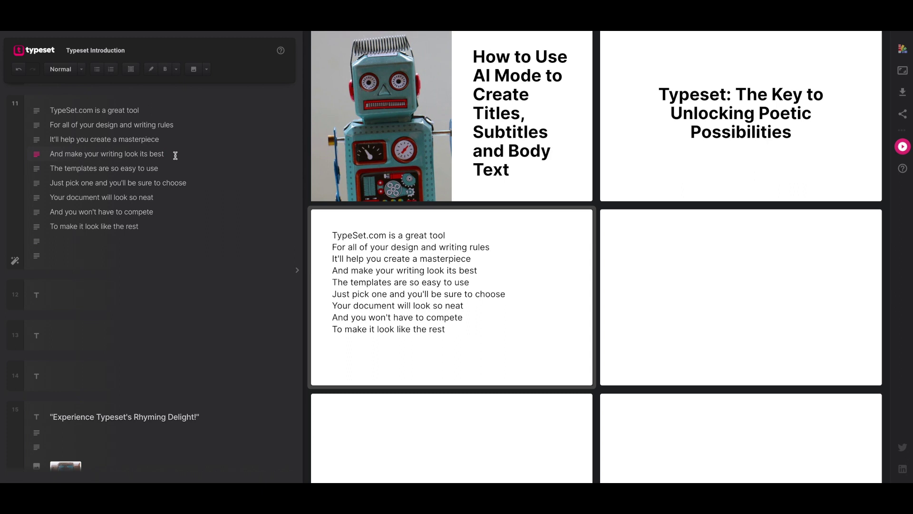
key("Return")
Make the line after 'And make your writing look its best' a Title to start slide 12.
key("ctrl+alt+1")
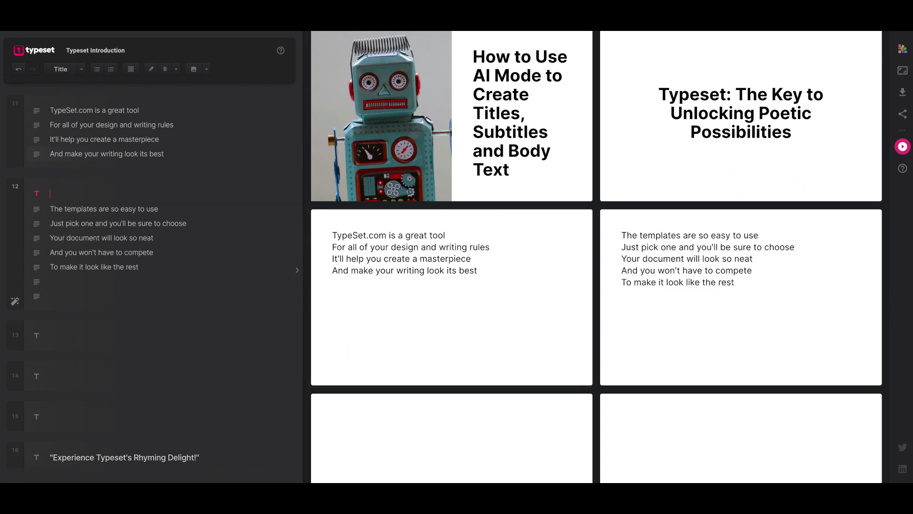
mouse_move(534, 346)
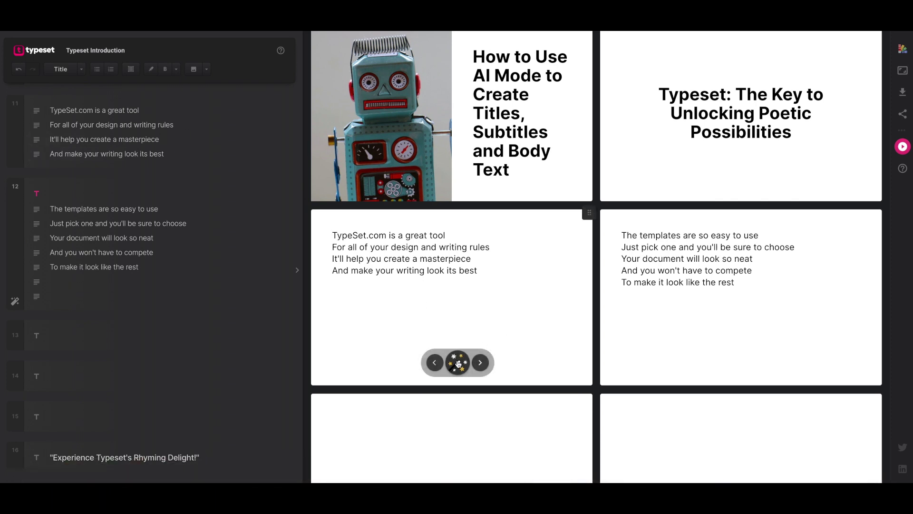
scroll(461, 359, "up", 1)
scroll(461, 357, "up", 1)
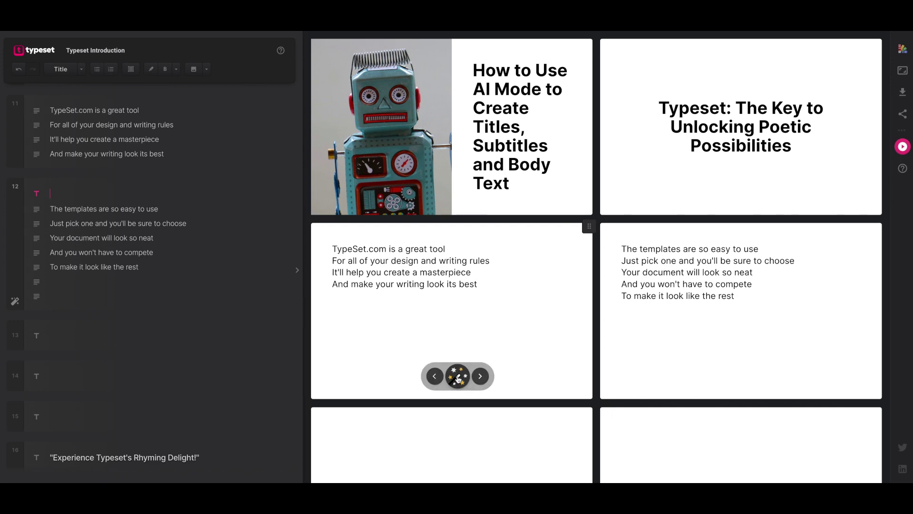
Browse layout variations for the first poem slide, close them, and select the second poem slide.
left_click(458, 377)
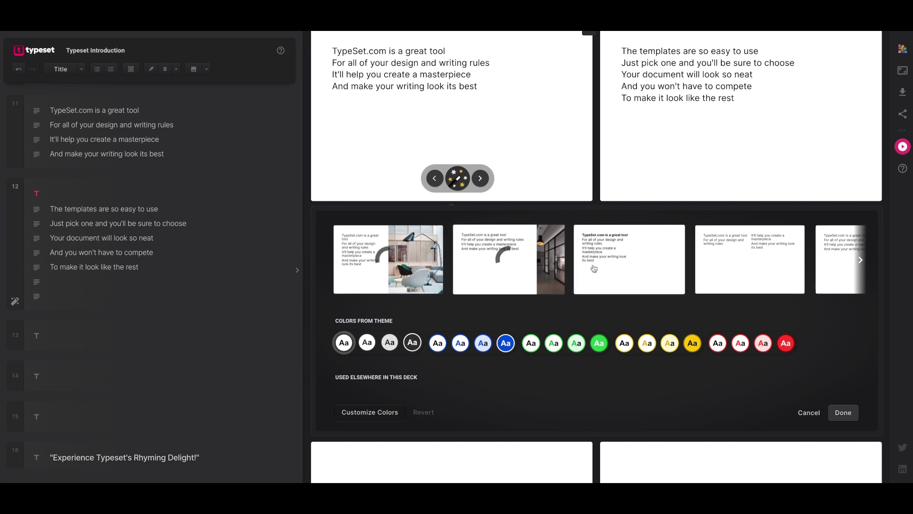
scroll(656, 271, "right", 3)
scroll(657, 271, "right", 5)
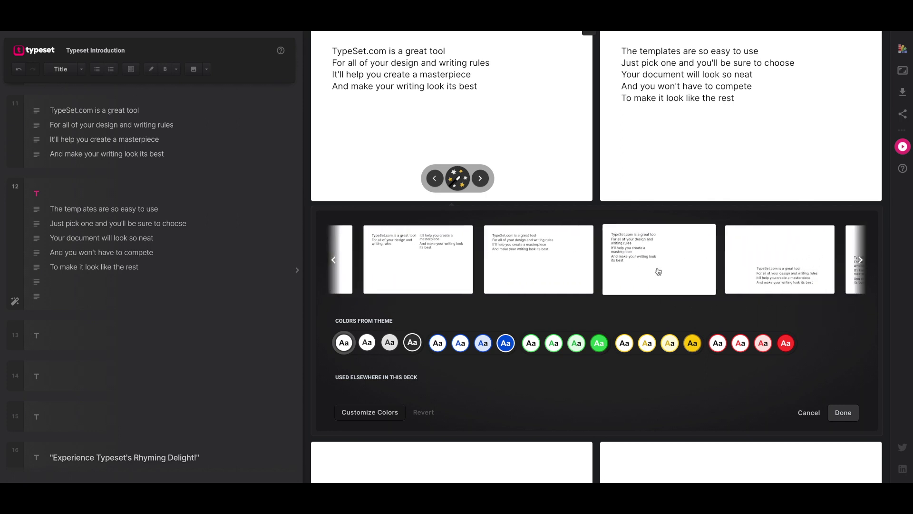
scroll(657, 271, "right", 2)
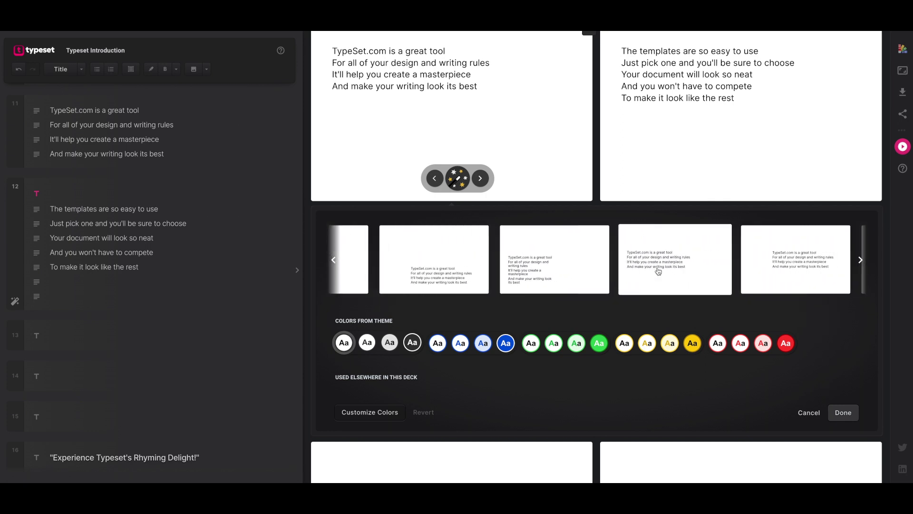
left_click(459, 180)
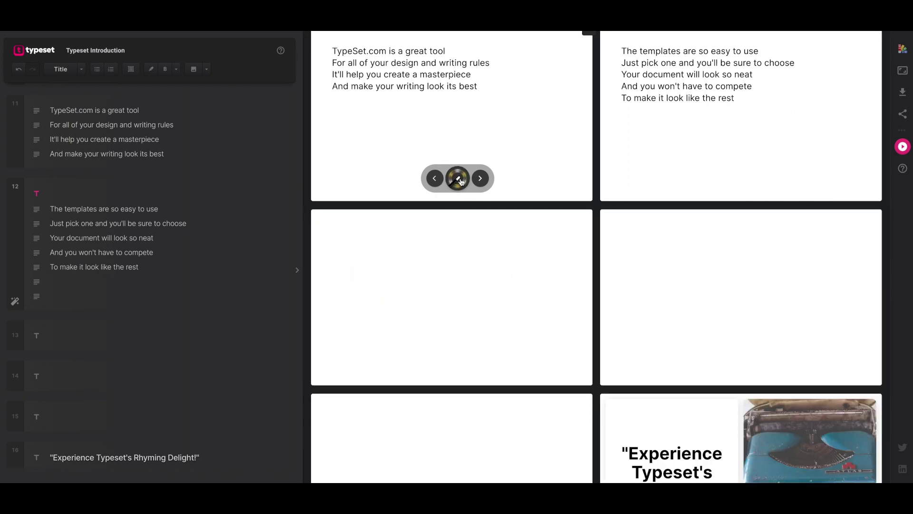
left_click(37, 195)
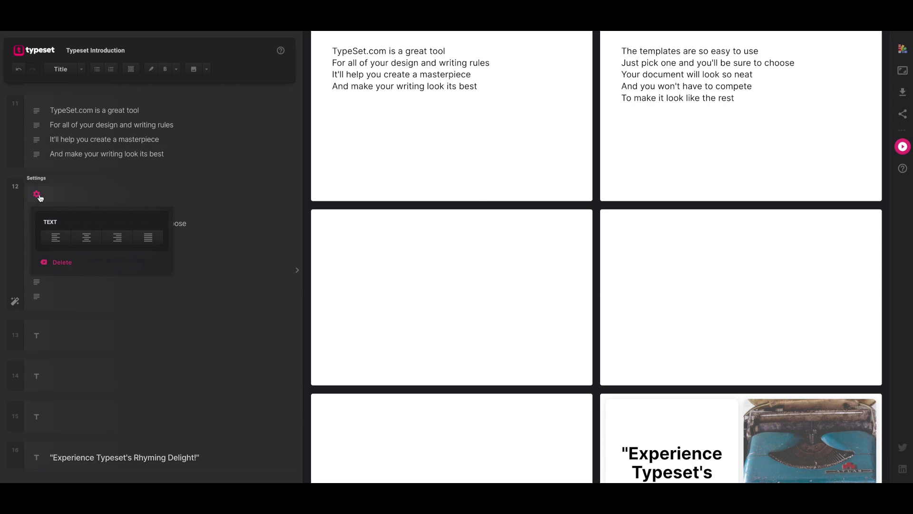
Centre the first two lines of the poem on slide 2.
scroll(36, 196, "up", 1)
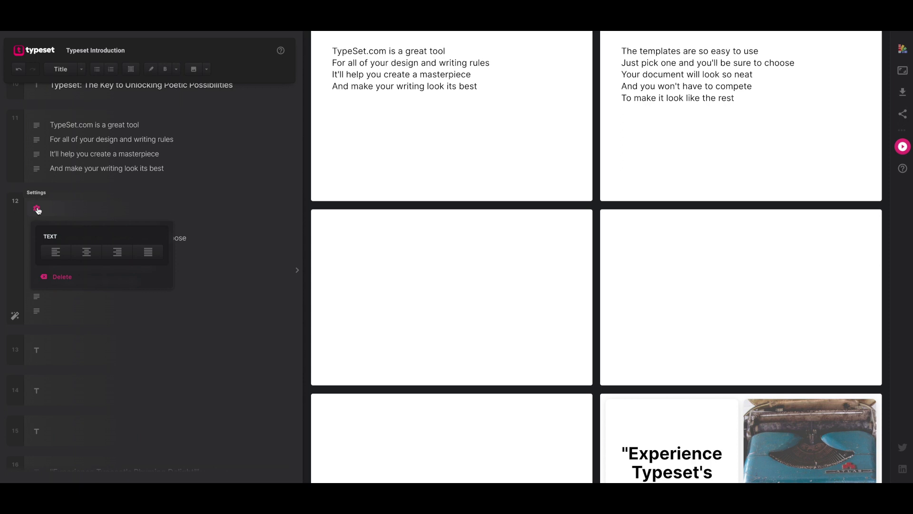
left_click(87, 256)
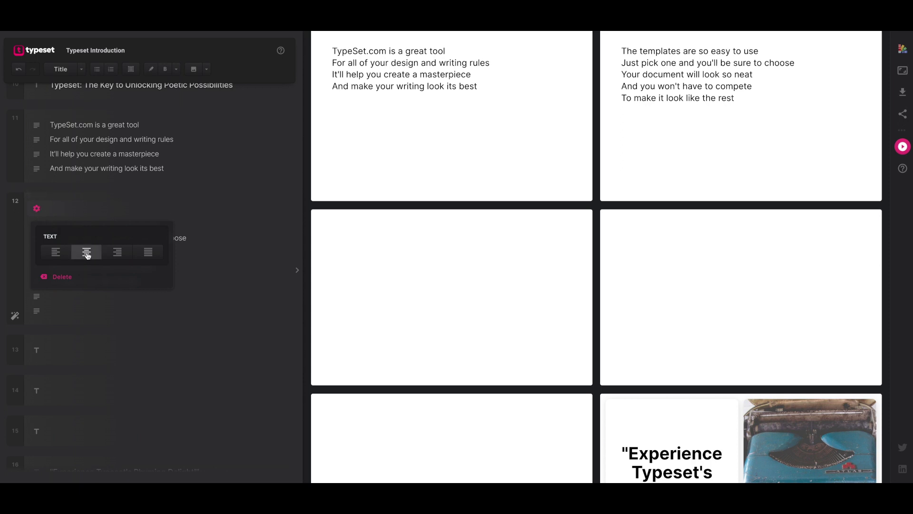
left_click(135, 165)
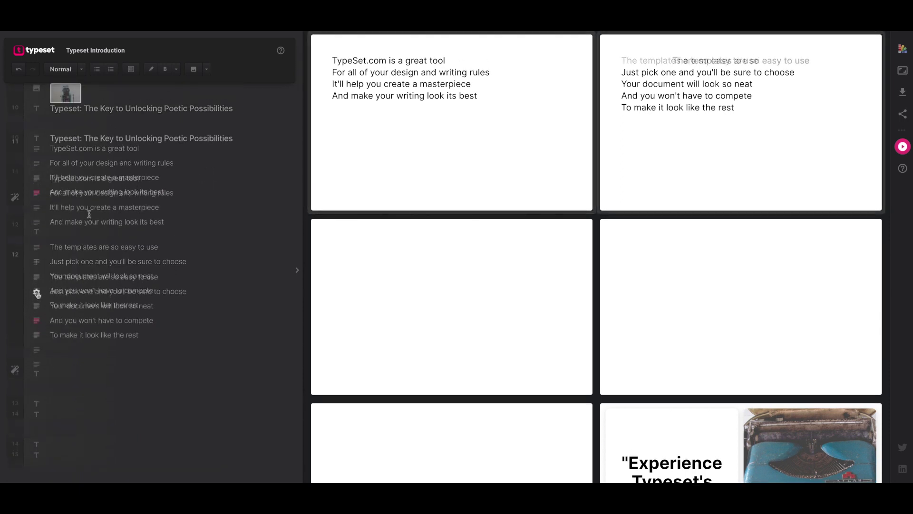
left_click(36, 291)
left_click(79, 330)
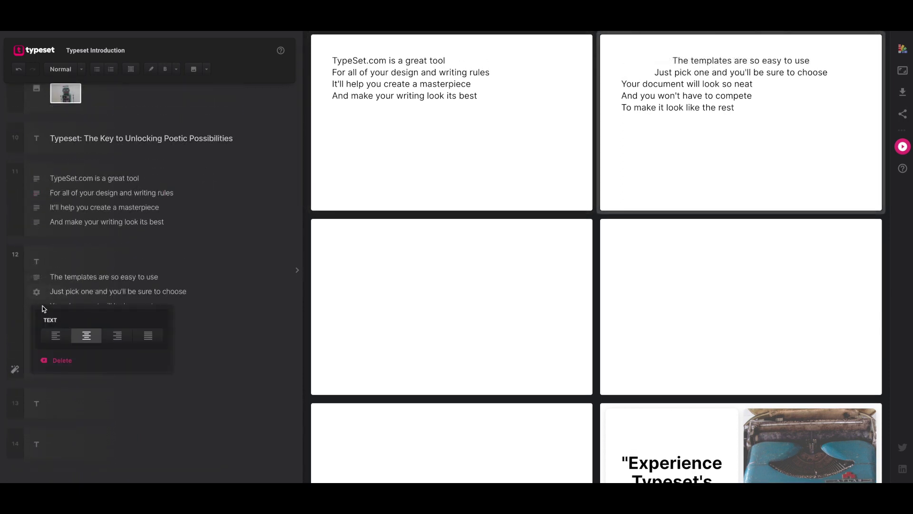
left_click(192, 297)
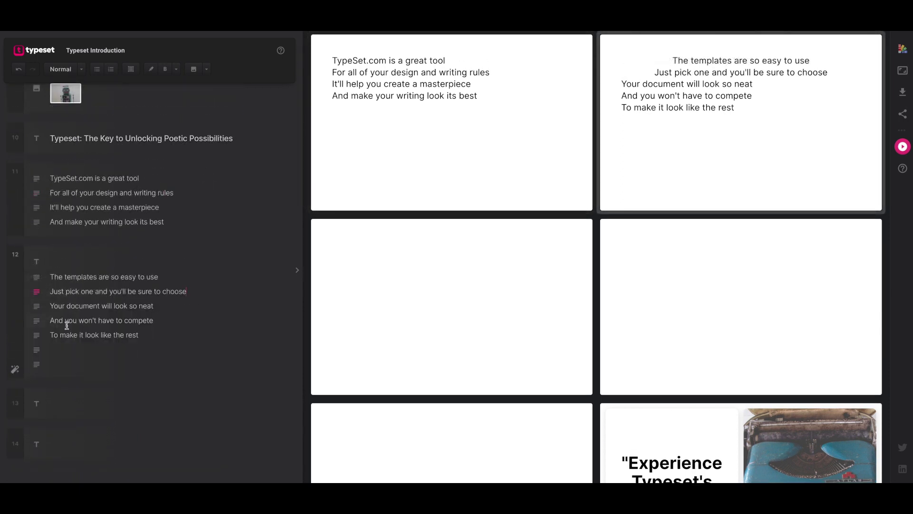
Centre slide 2's remaining lines, from 'Your document will look so neat' to 'To make it look like the rest'.
left_click(36, 306)
left_click(84, 348)
left_click(211, 334)
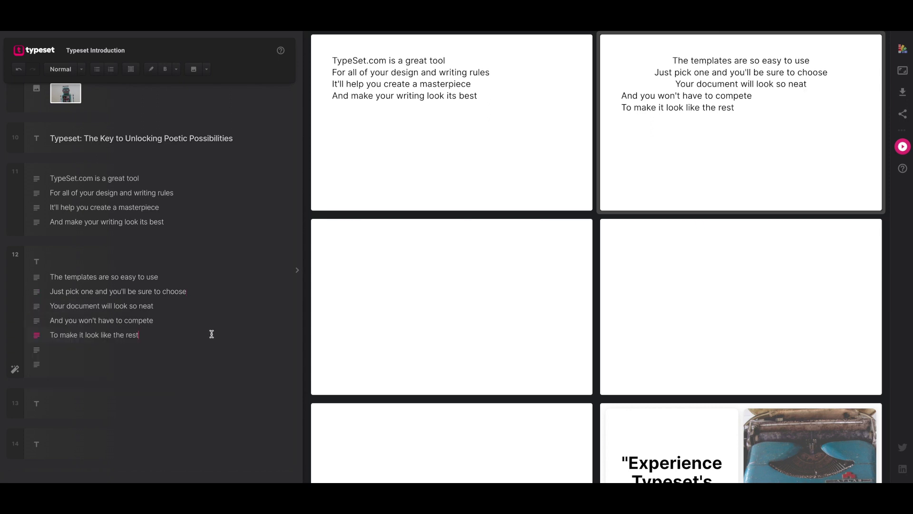
left_click(36, 320)
left_click(85, 365)
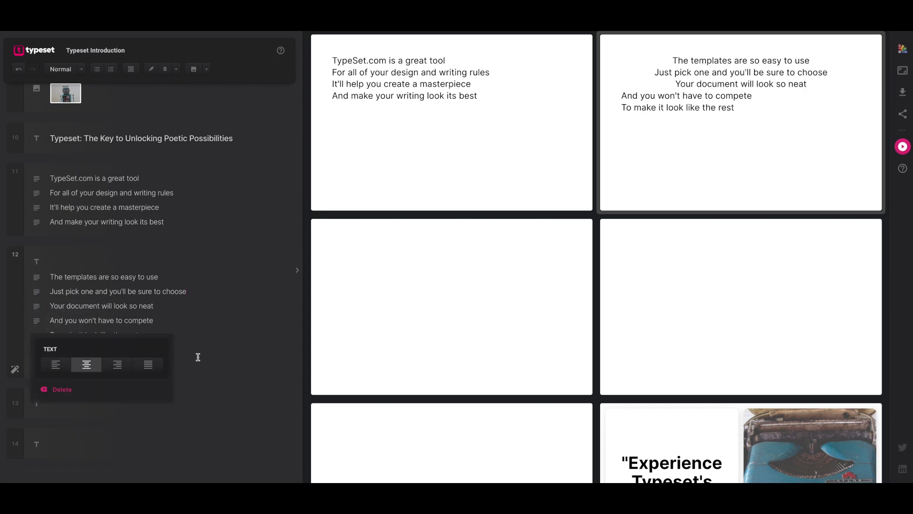
left_click(208, 356)
left_click(37, 335)
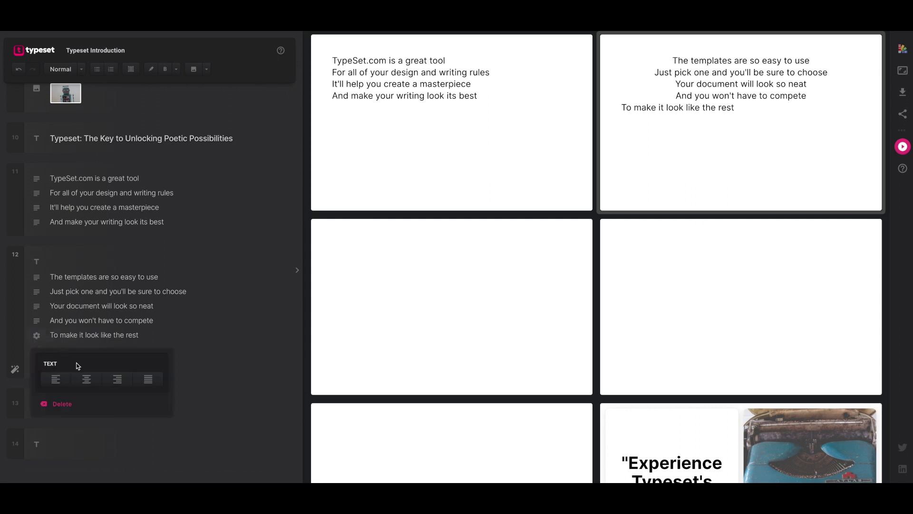
left_click(86, 379)
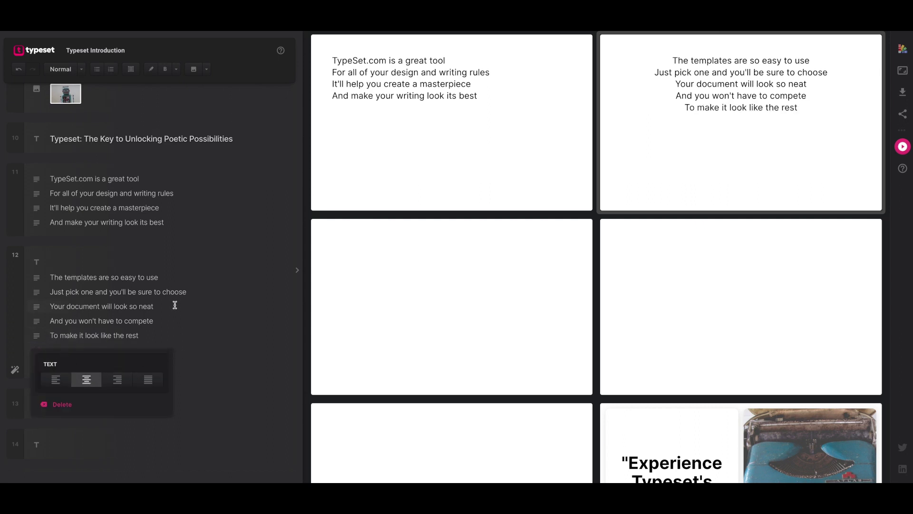
Centre all four lines of slide 1, from 'TypeSet.com is a great tool' onward.
scroll(142, 304, "up", 1)
left_click(36, 246)
left_click(86, 290)
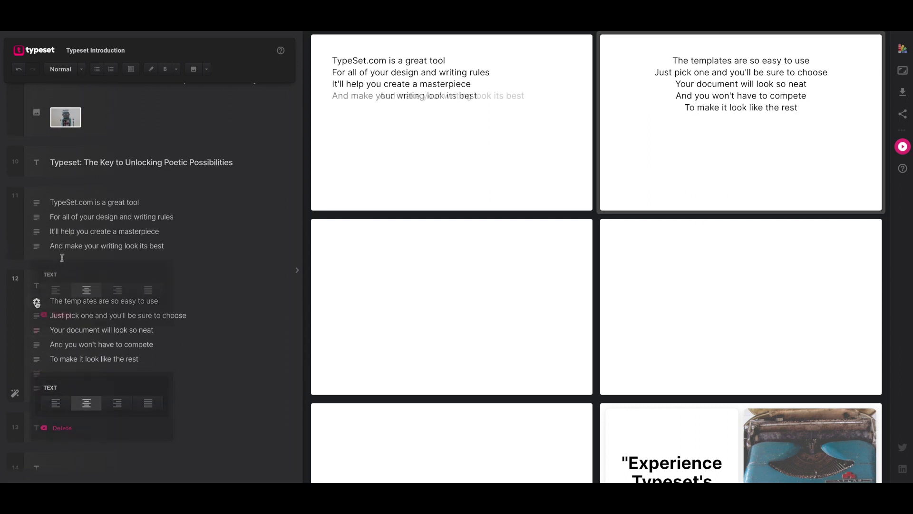
left_click(36, 232)
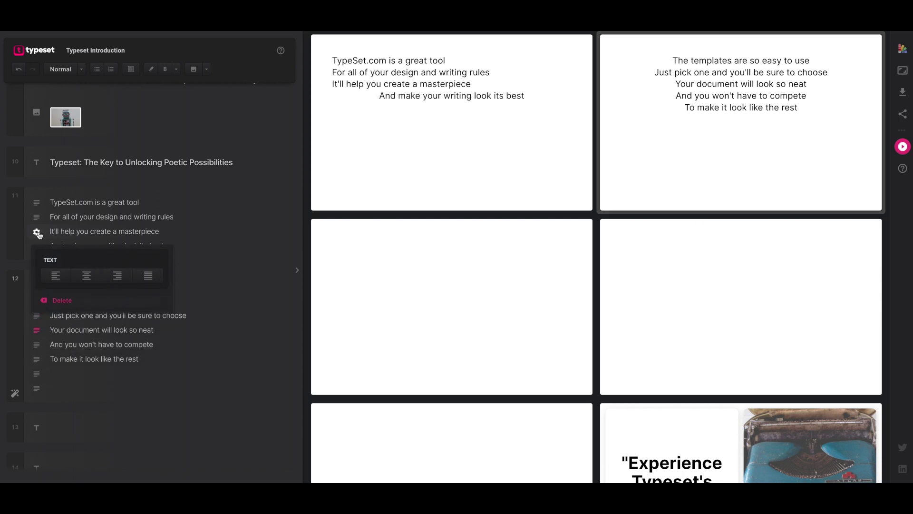
left_click(86, 275)
left_click(36, 217)
left_click(85, 261)
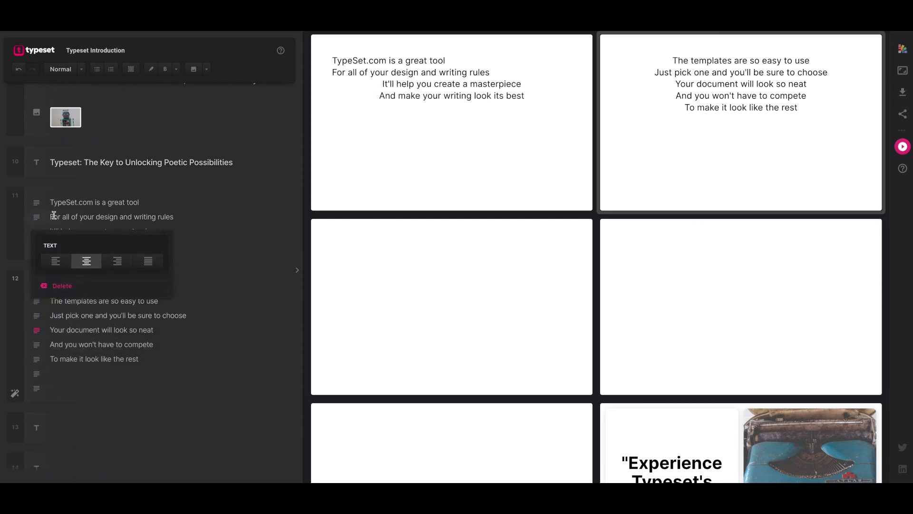
left_click(37, 202)
left_click(87, 251)
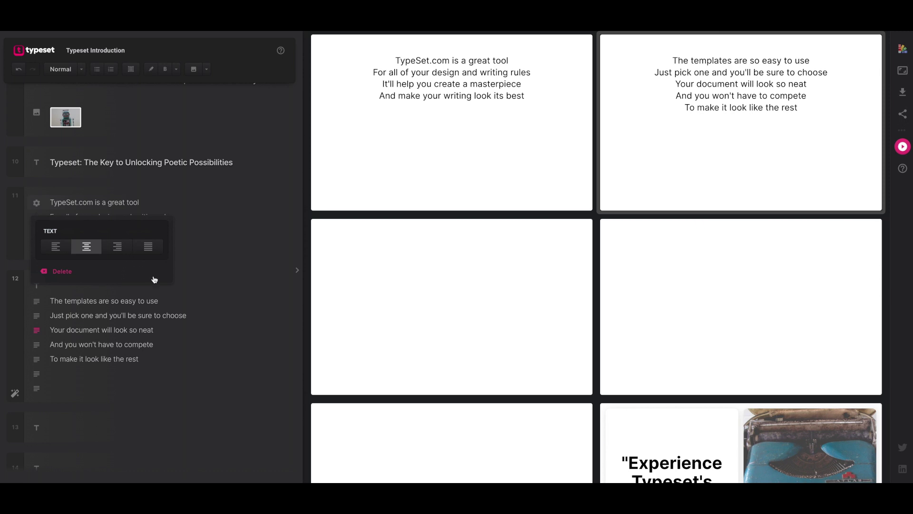
scroll(202, 295, "up", 3)
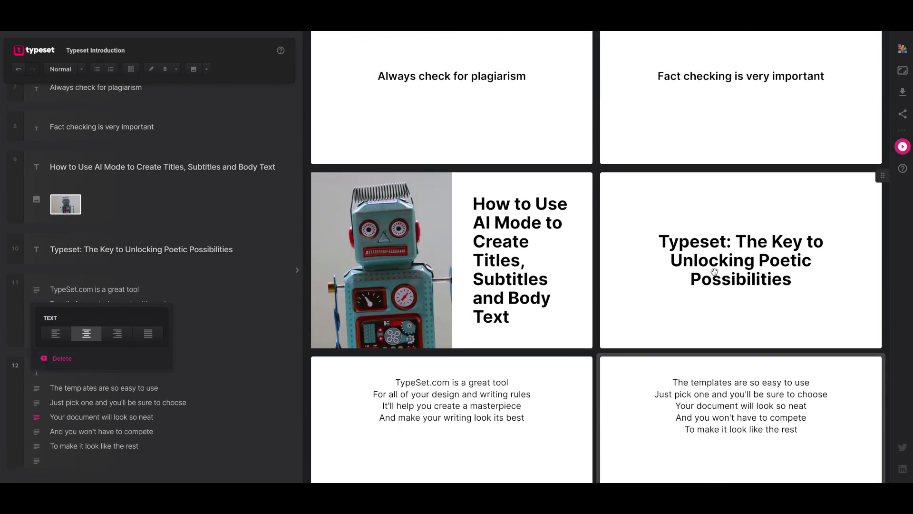
Review the slide grid and select slide 16, 'Experience Typeset's Rhyming Delight!'.
mouse_move(726, 264)
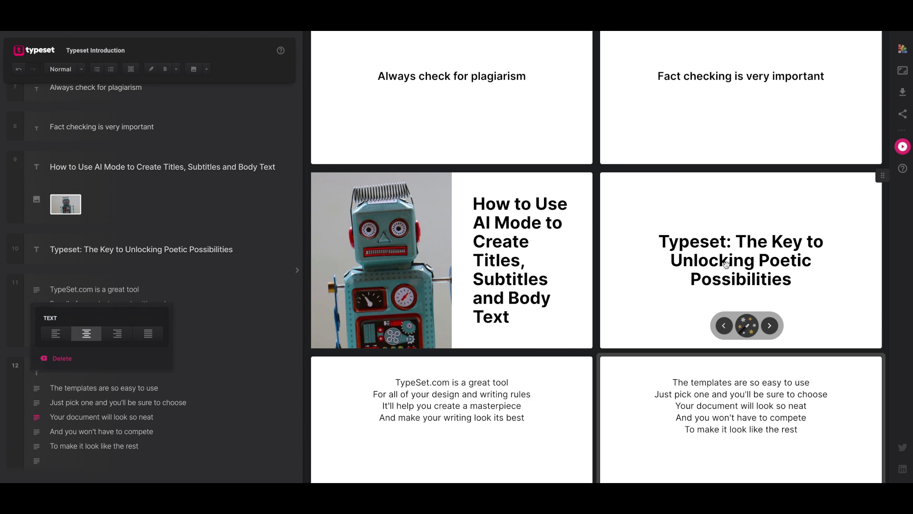
scroll(732, 304, "down", 2)
mouse_move(471, 369)
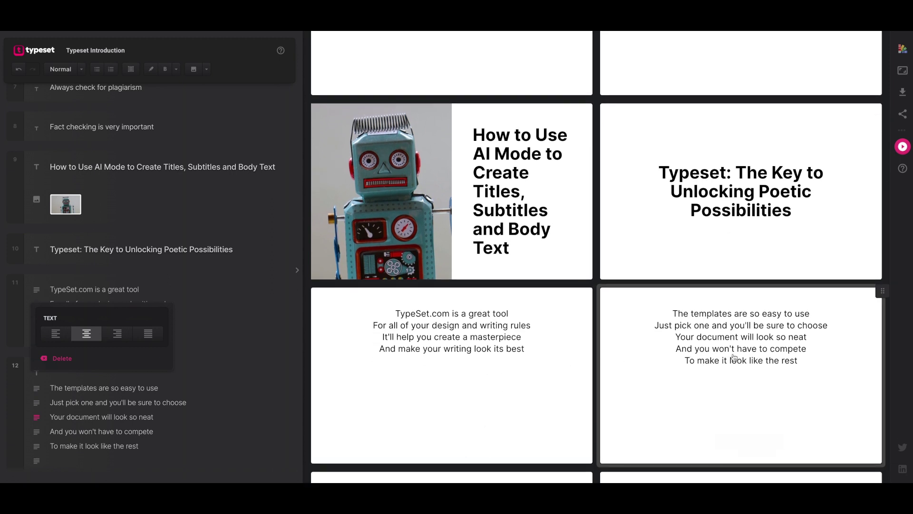
scroll(498, 361, "down", 1)
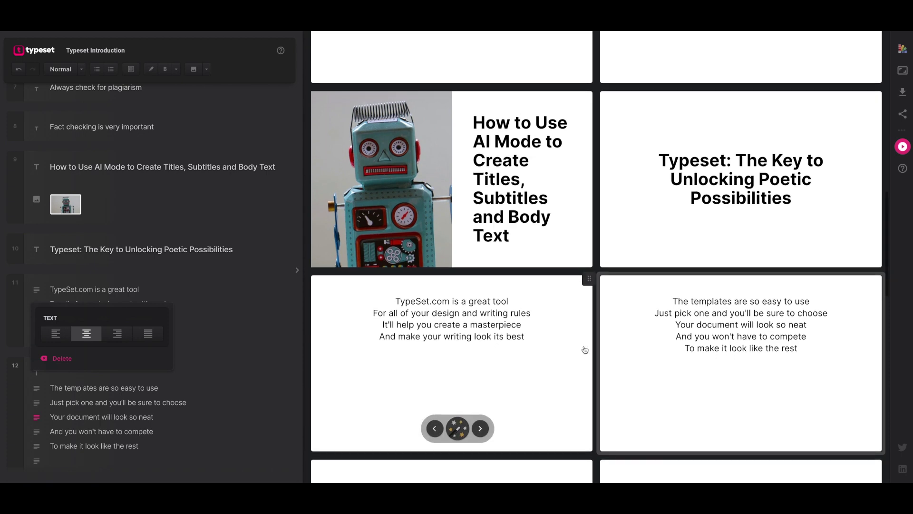
mouse_move(669, 347)
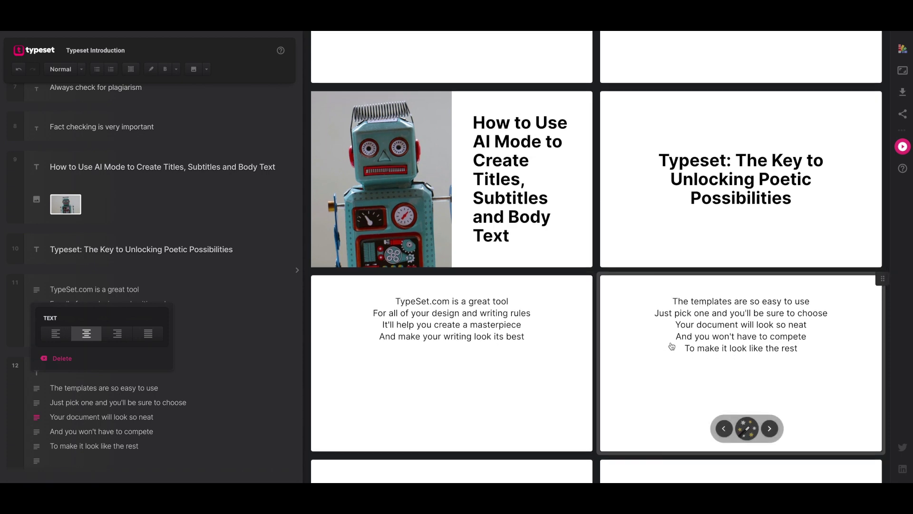
scroll(671, 345, "down", 10)
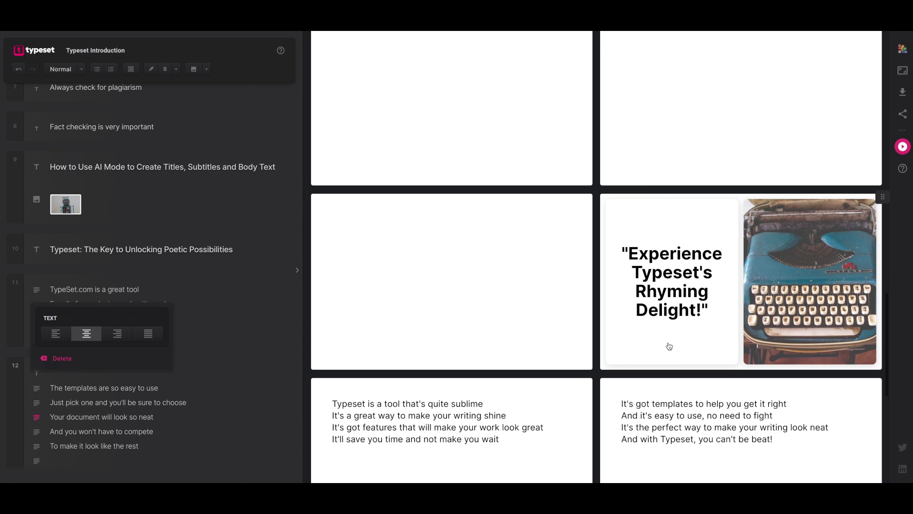
left_click(683, 274)
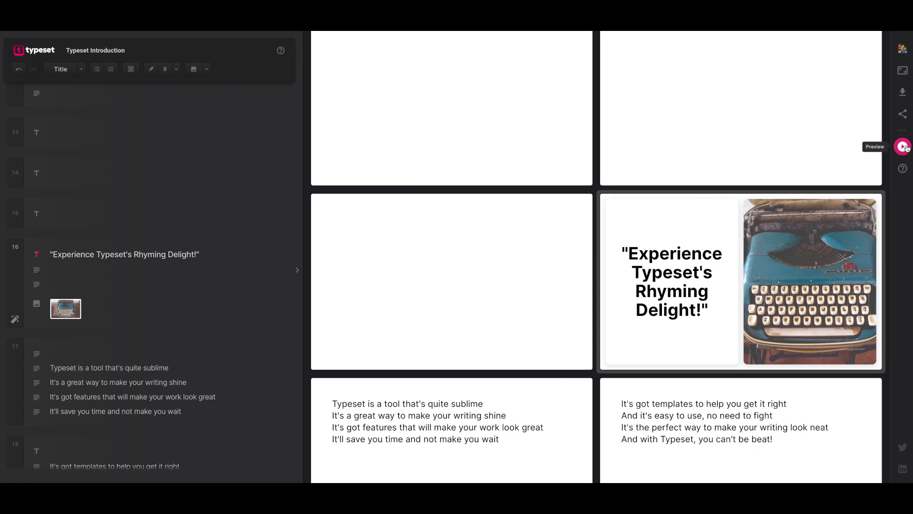
Launch the Preview of the finished deck.
left_click(903, 147)
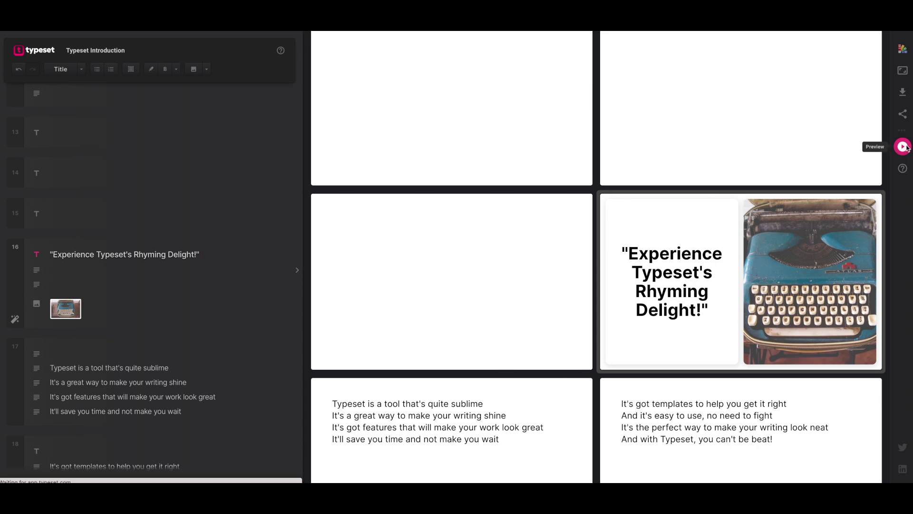